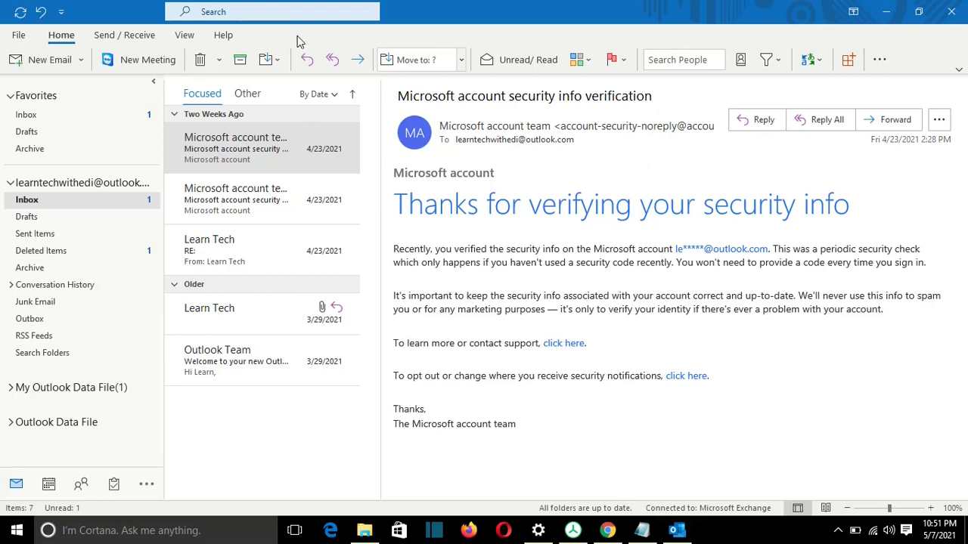
- Open the account's automatic replies settings and turn on sending automatic replies only during a set time range
left_click(29, 35)
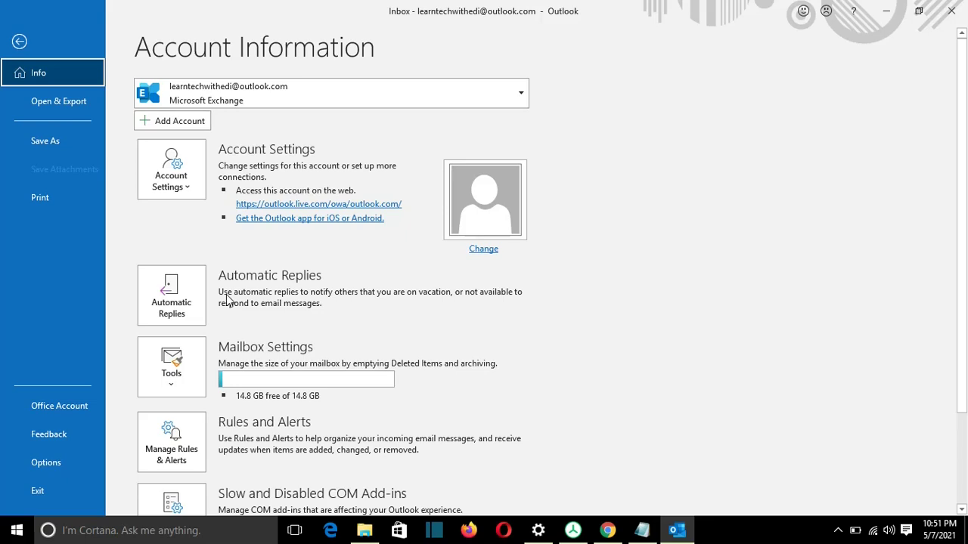
left_click(180, 306)
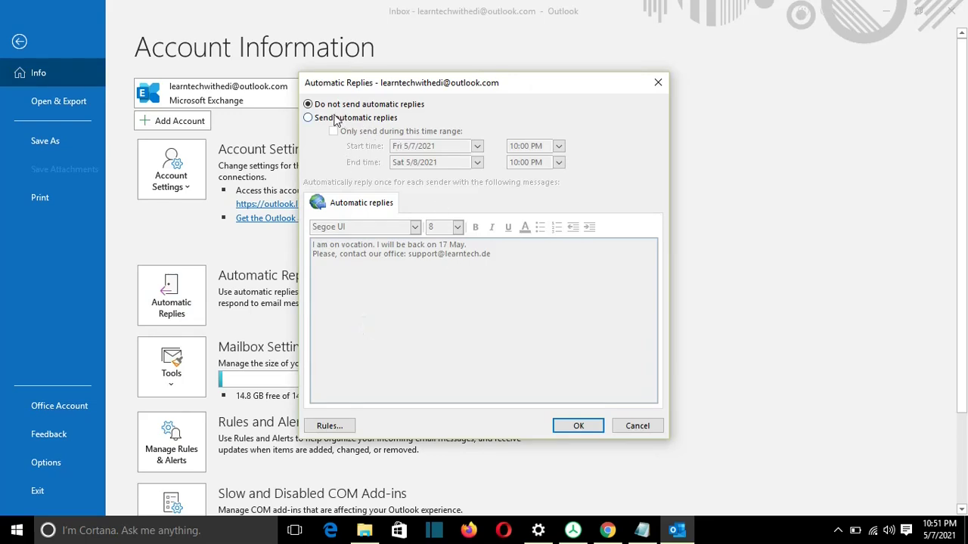
left_click(330, 119)
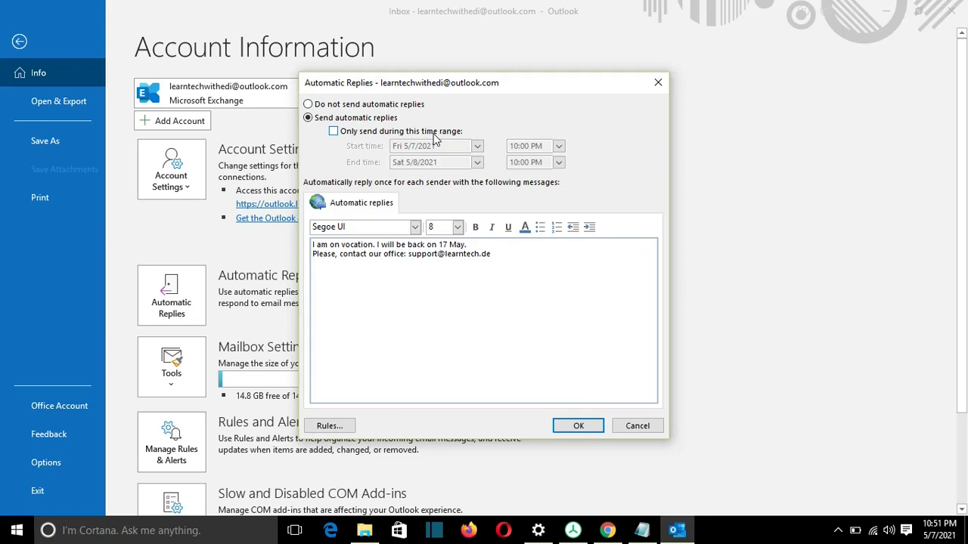
left_click(349, 136)
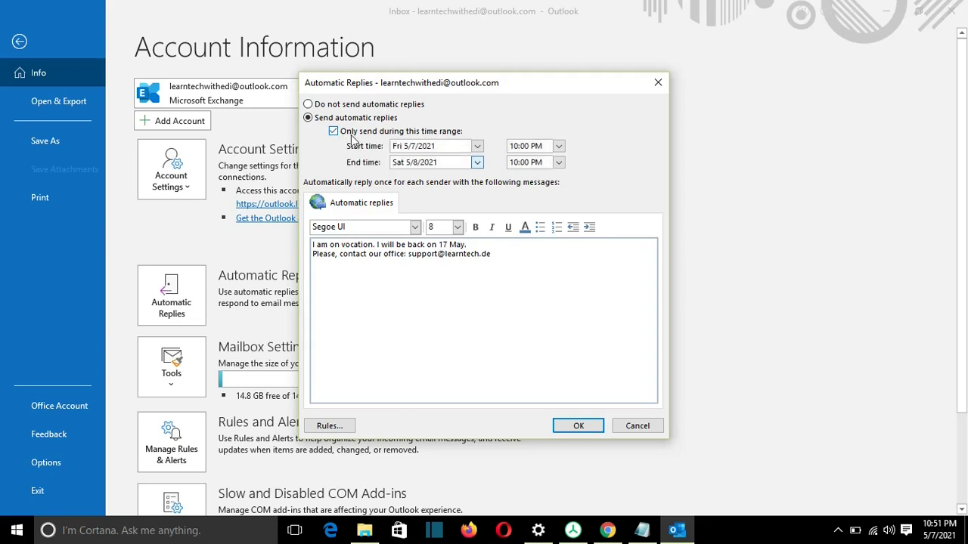
- Set the automatic reply period to start on Fri 5/7/2021 and end on Fri 5/14/2021
left_click(477, 147)
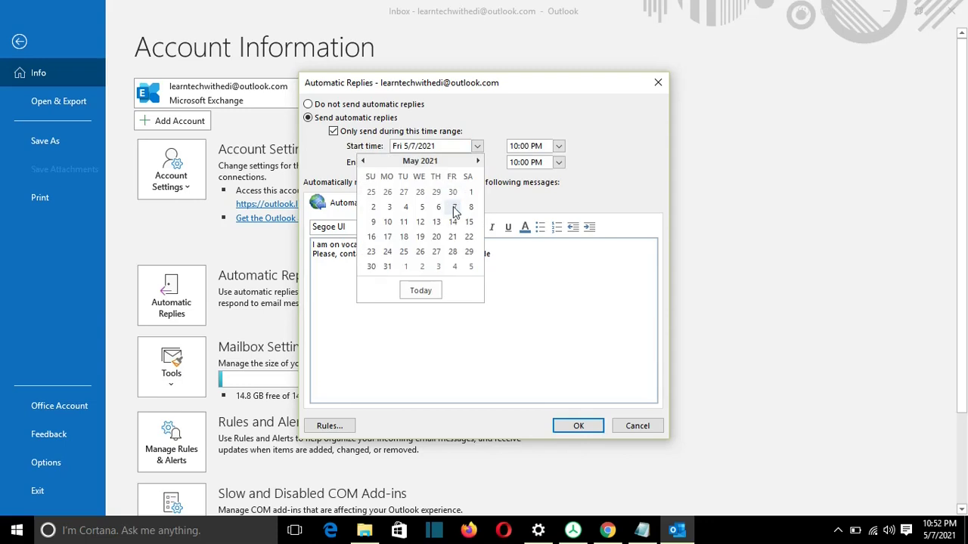
left_click(453, 207)
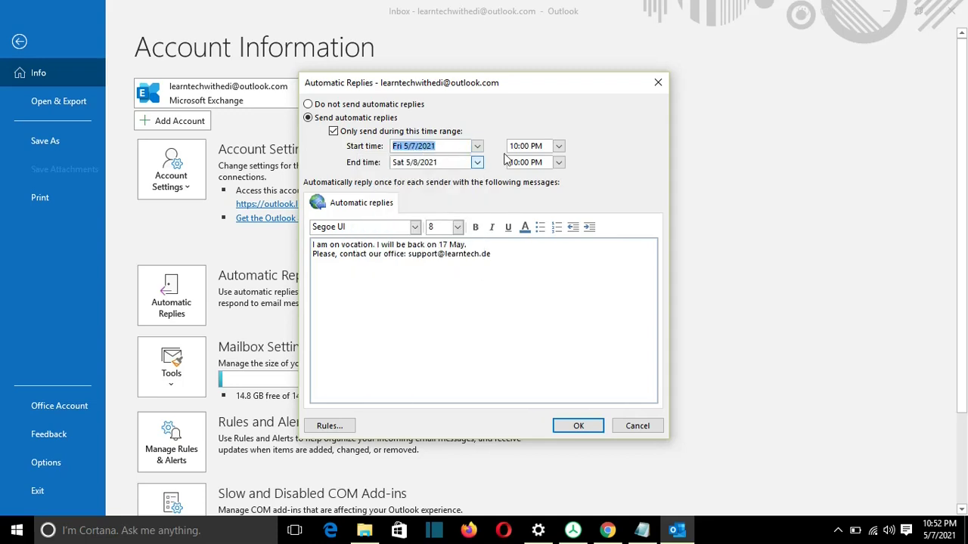
left_click(477, 163)
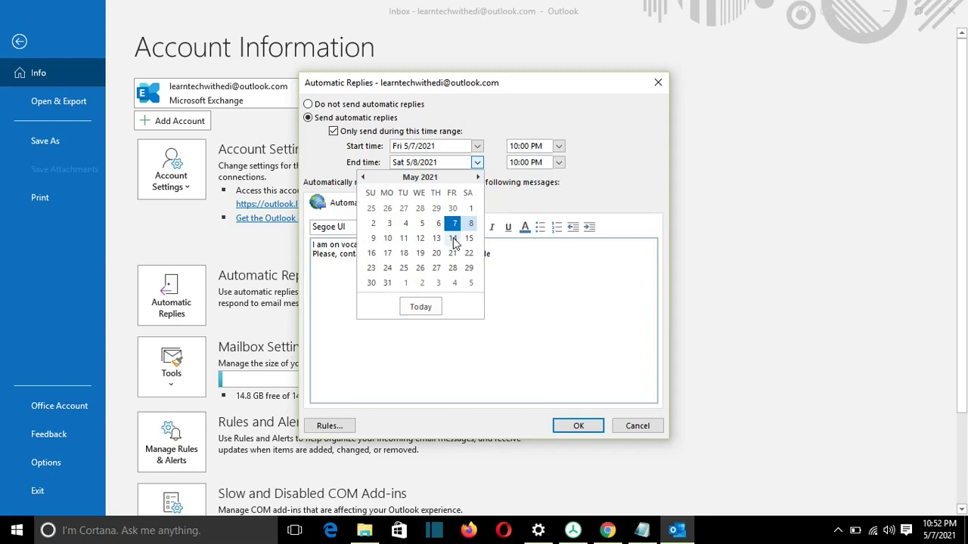
left_click(453, 239)
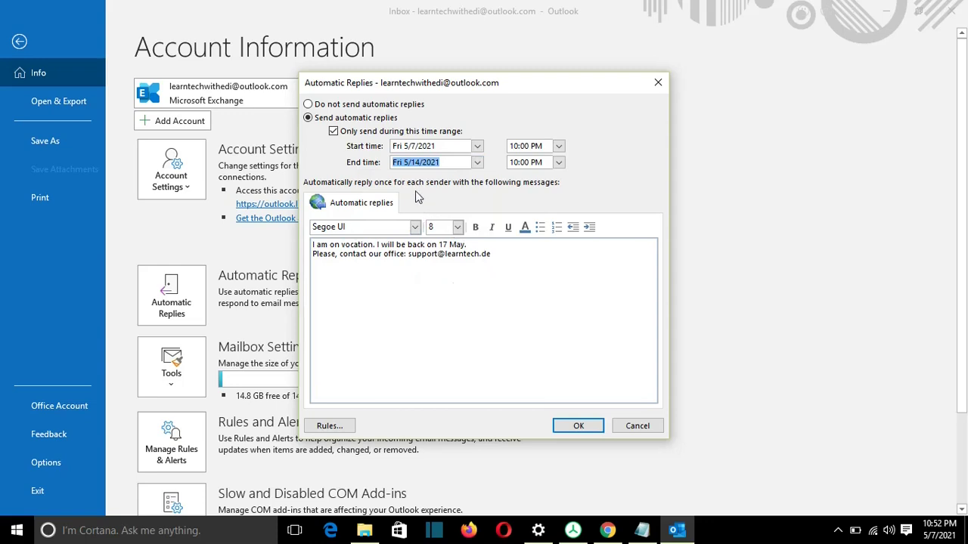
- Set the automatic reply start time to 8:00 AM and the end time to 7:00 PM
left_click(560, 146)
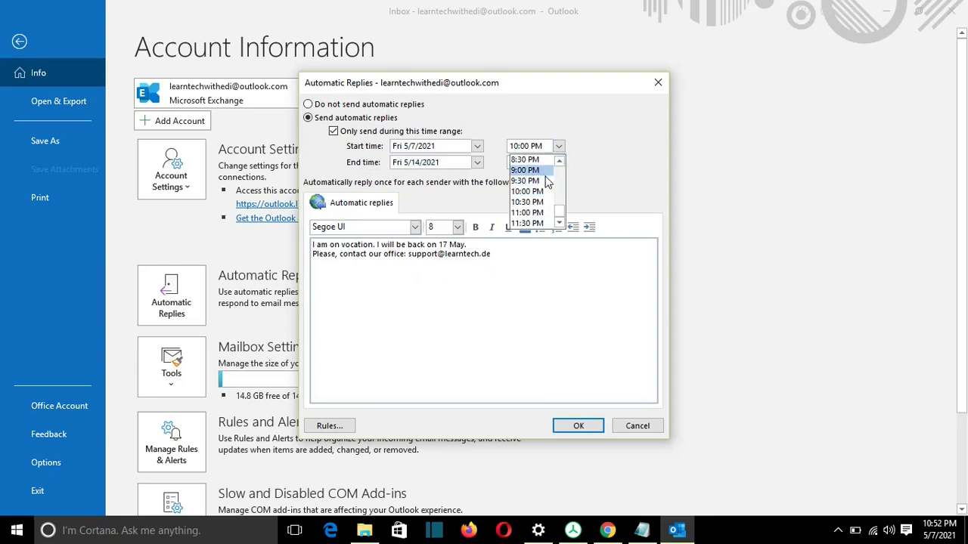
left_click_drag(560, 212, 560, 188)
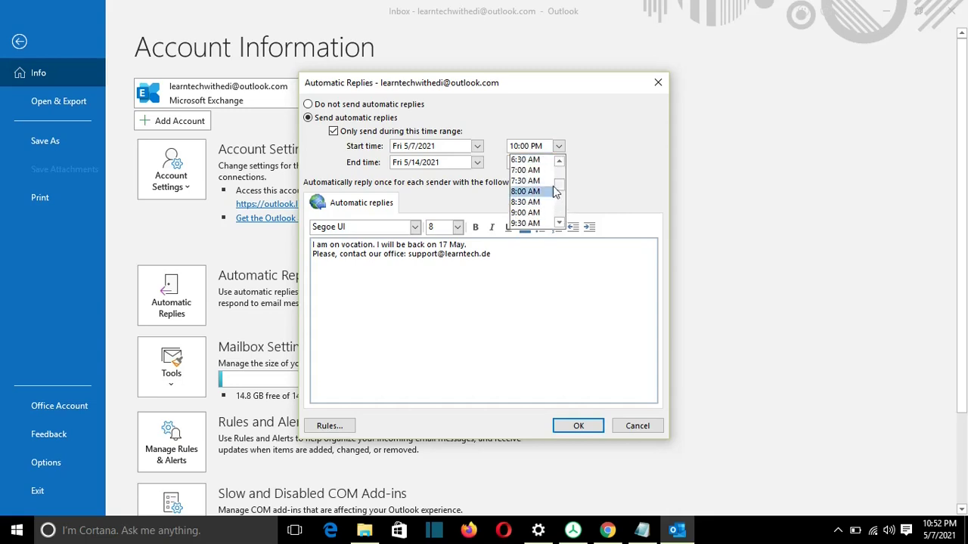
left_click(533, 201)
left_click(559, 163)
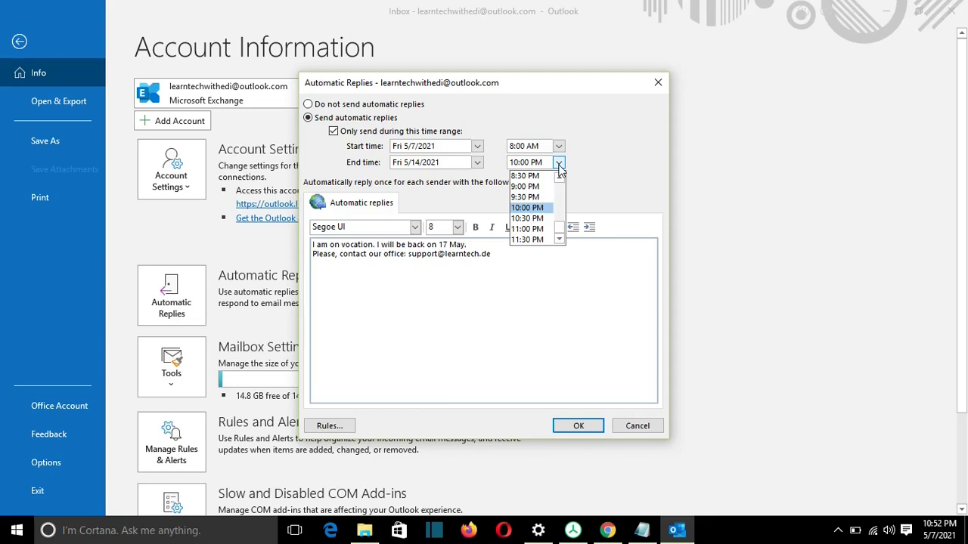
scroll(542, 192, "up", 4)
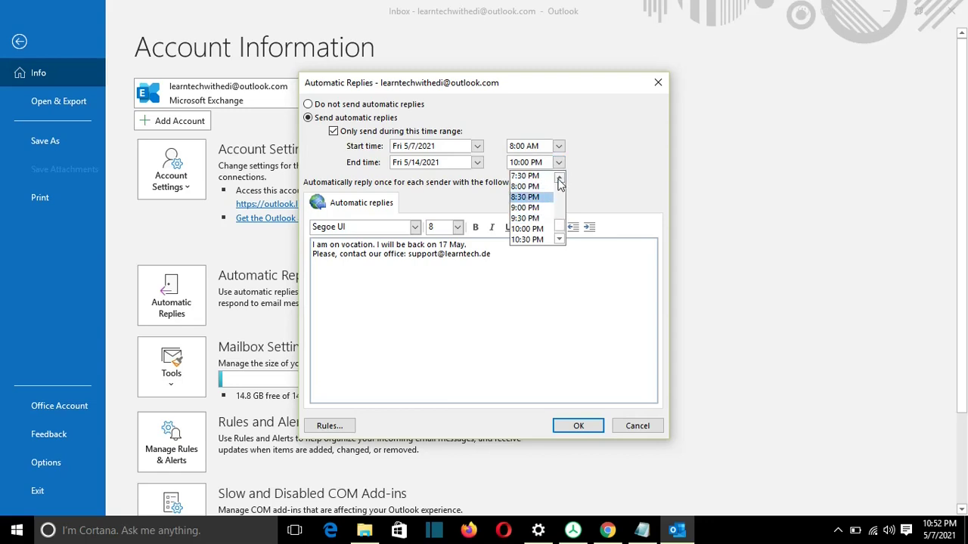
left_click(544, 188)
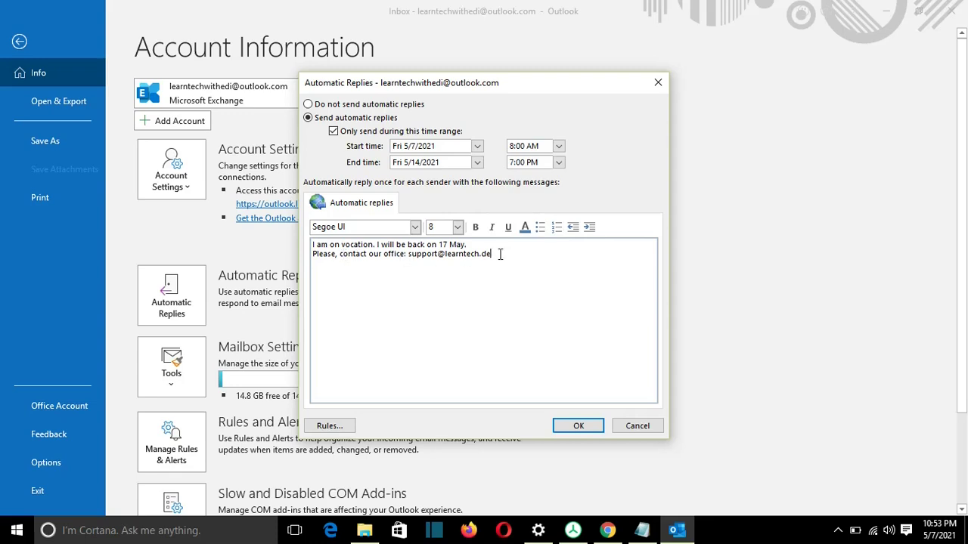
left_click(315, 243)
left_click(478, 162)
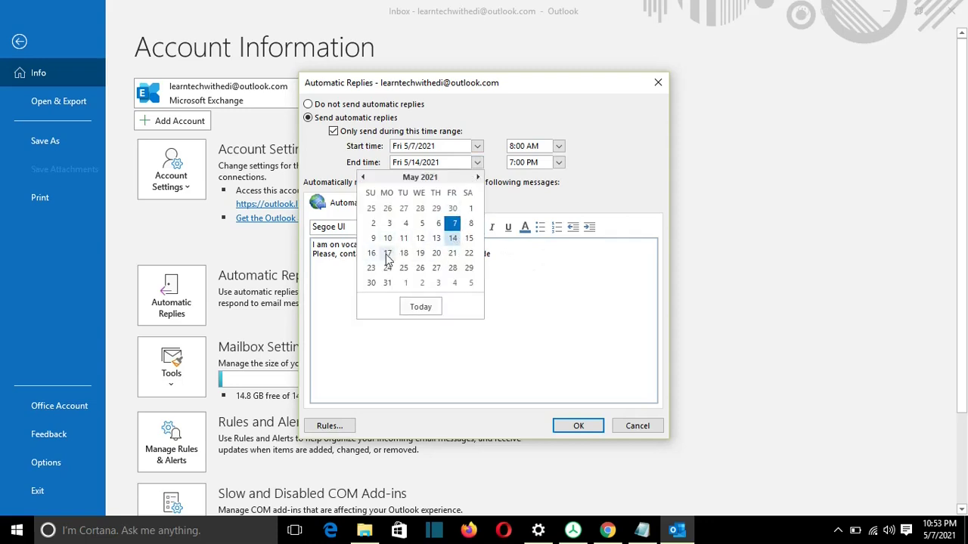
left_click(437, 330)
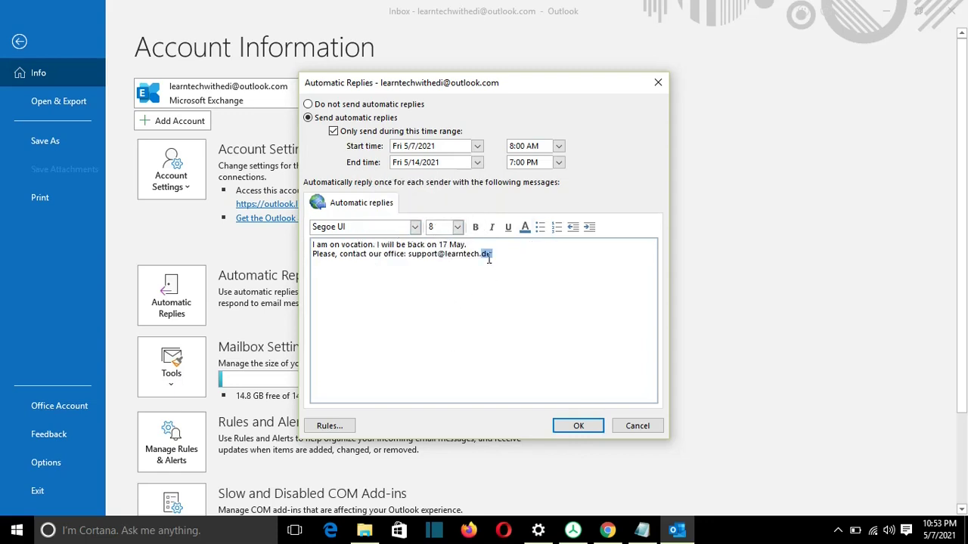
- Color the whole automatic reply message blue and save the automatic reply settings, returning to the inbox
left_click_drag(493, 257, 311, 243)
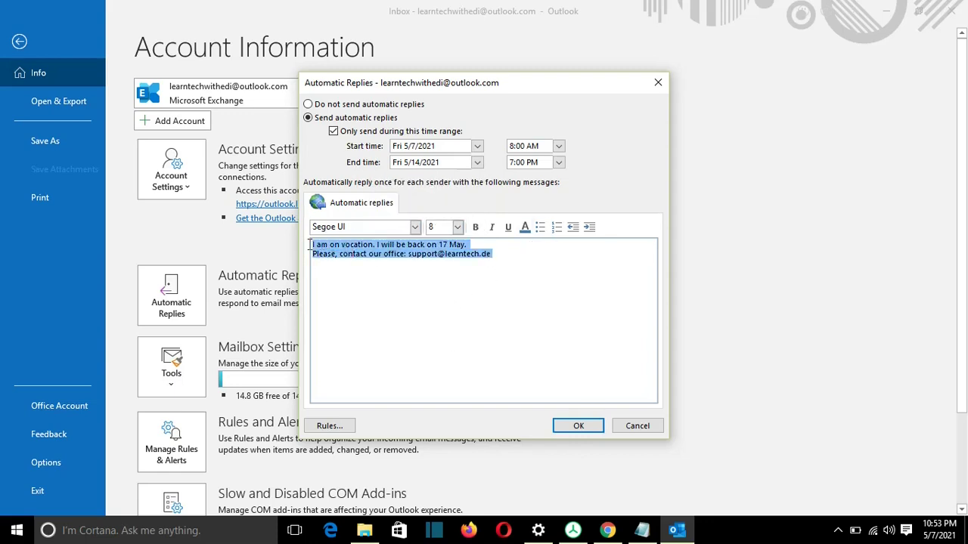
left_click(415, 228)
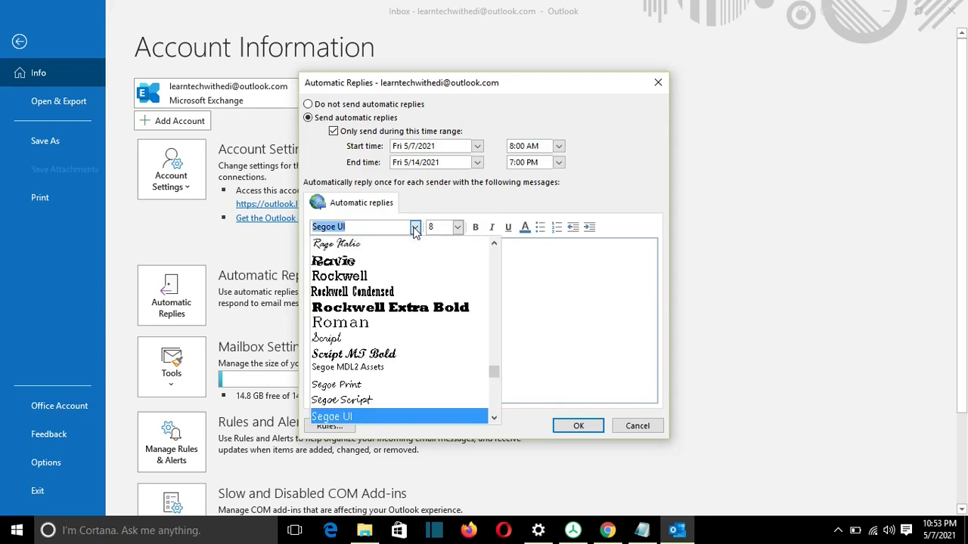
left_click(454, 229)
left_click(477, 319)
key("ctrl+a")
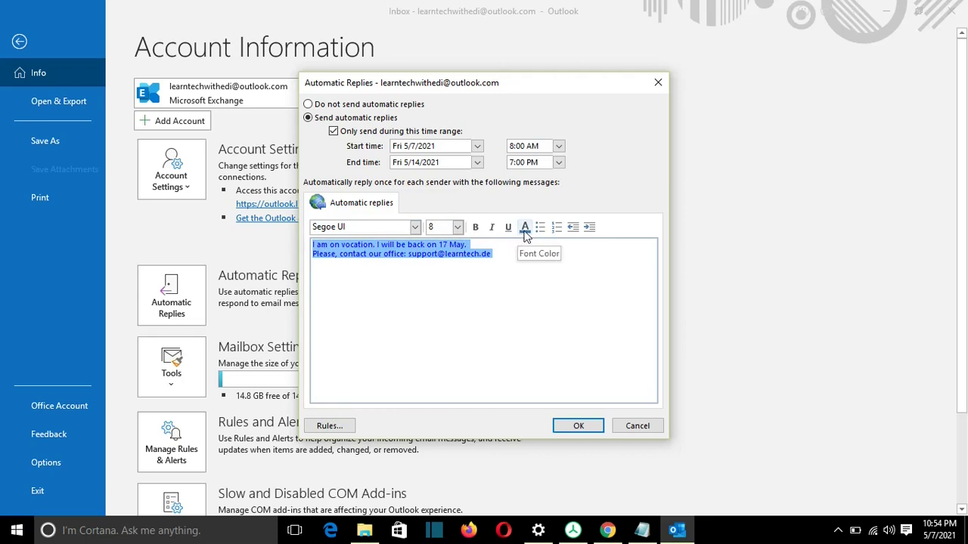
left_click(526, 229)
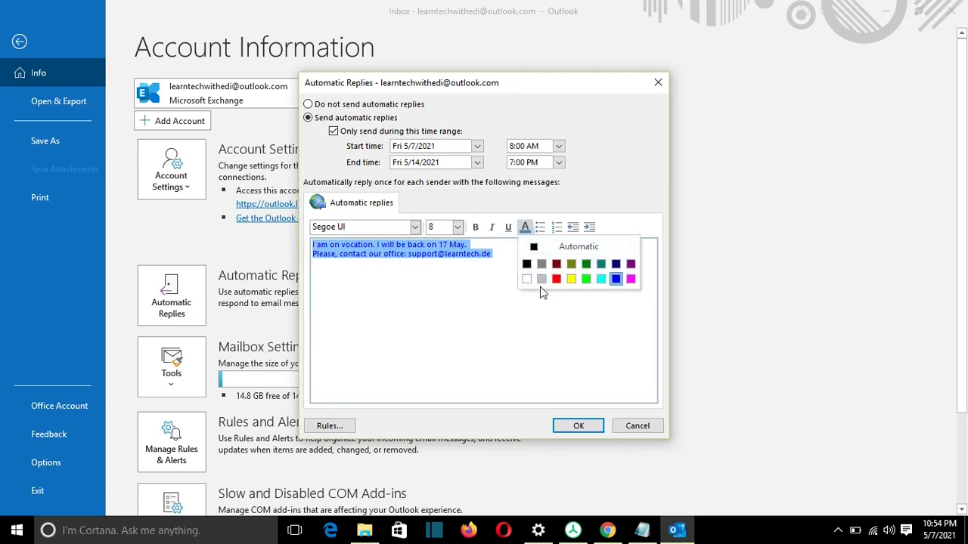
left_click(616, 280)
left_click(521, 257)
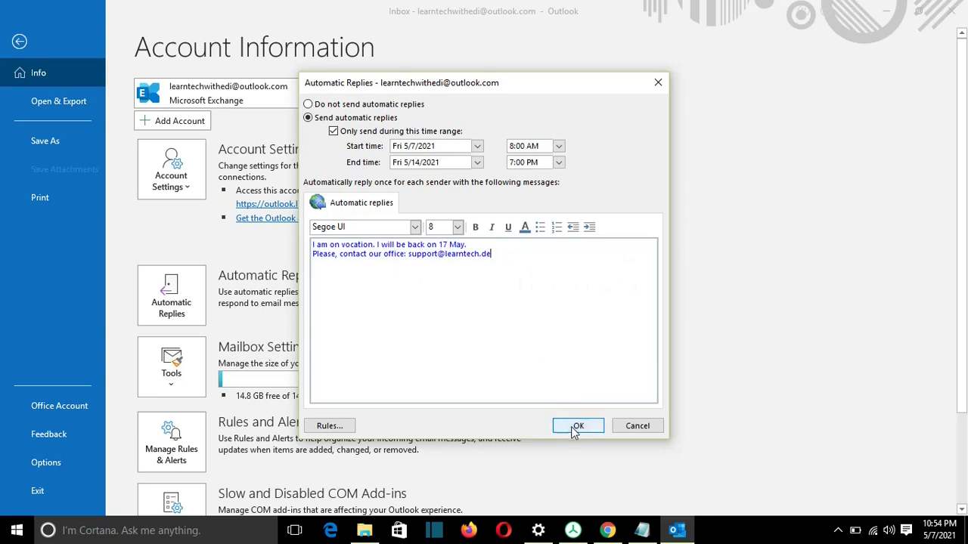
key("Return")
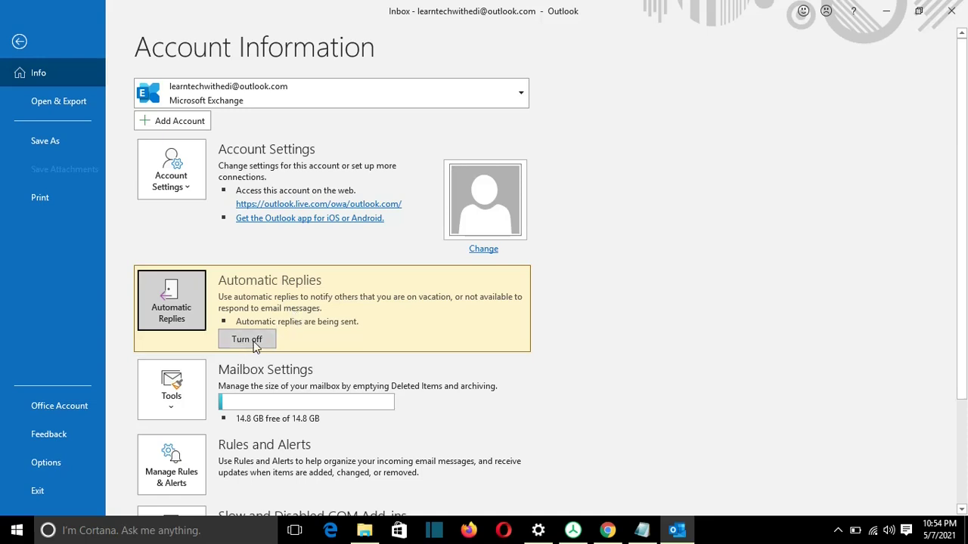
left_click(19, 41)
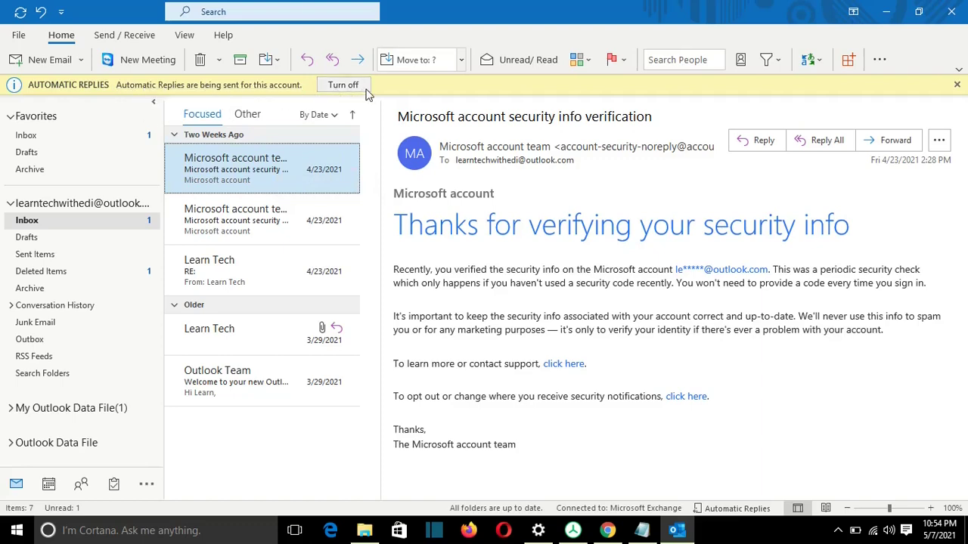
- Switch to Gmail in Chrome and send the Outlook account an e-mail with the subject "test" and no added body text
left_click(607, 531)
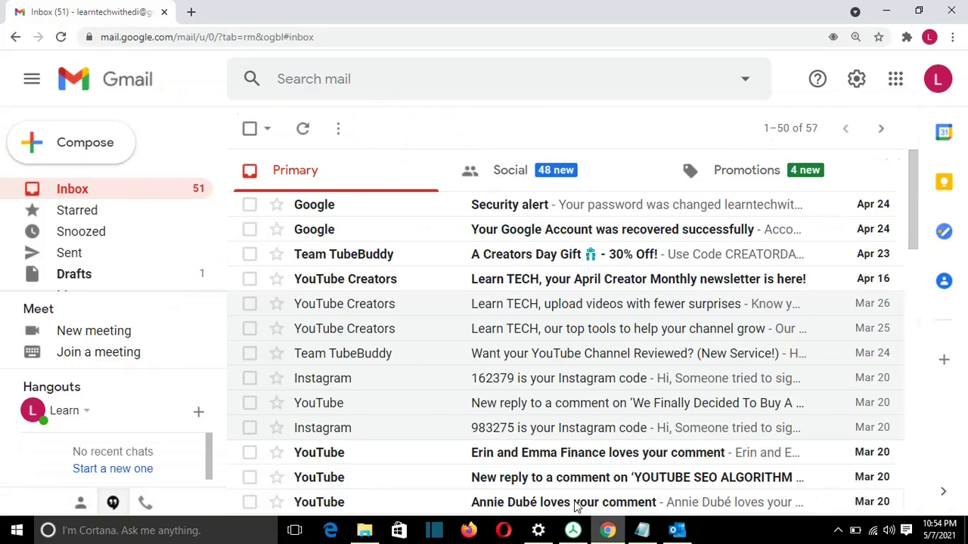
left_click(79, 144)
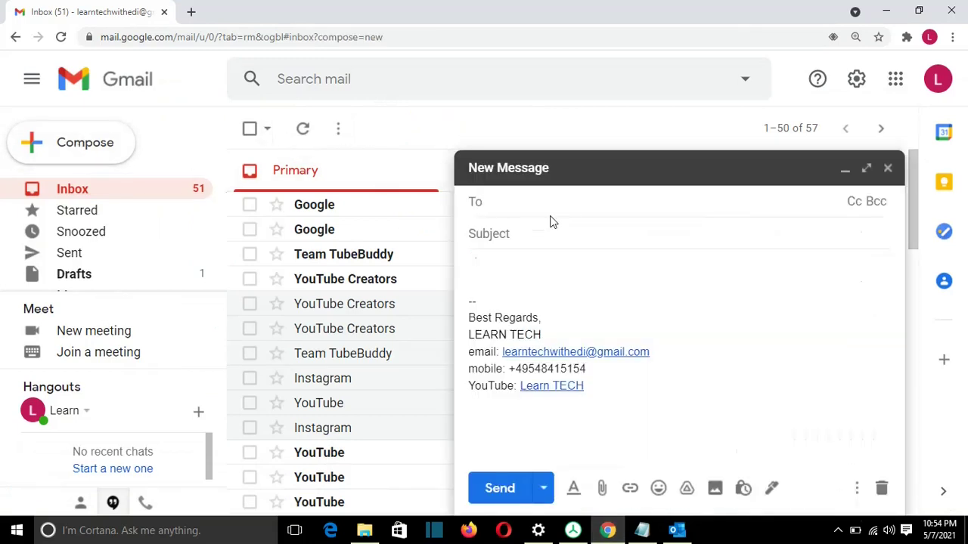
type("le")
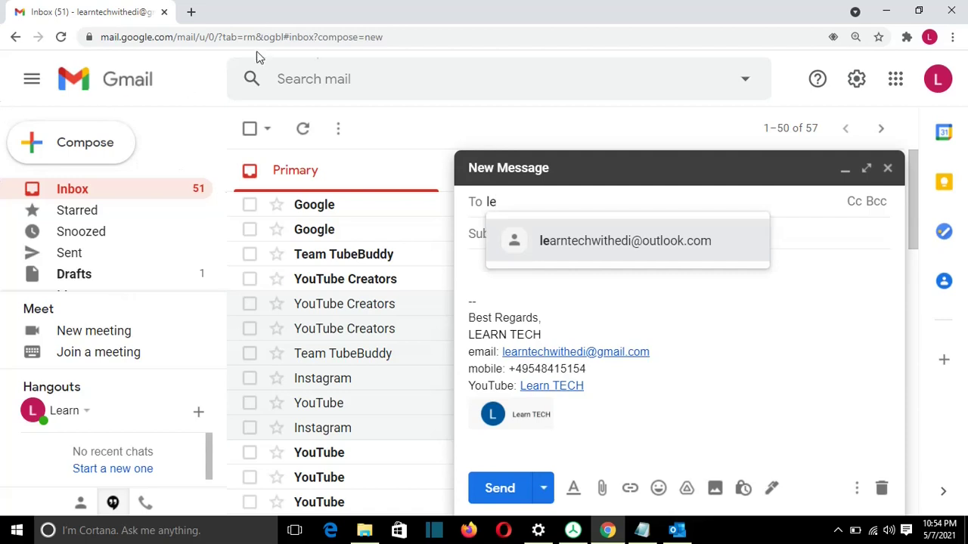
left_click(628, 249)
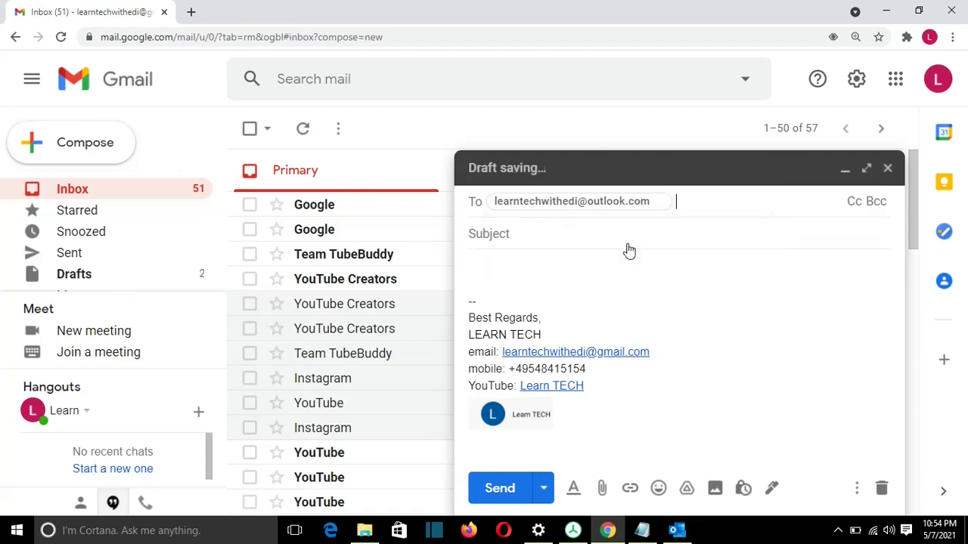
left_click(547, 233)
type("test")
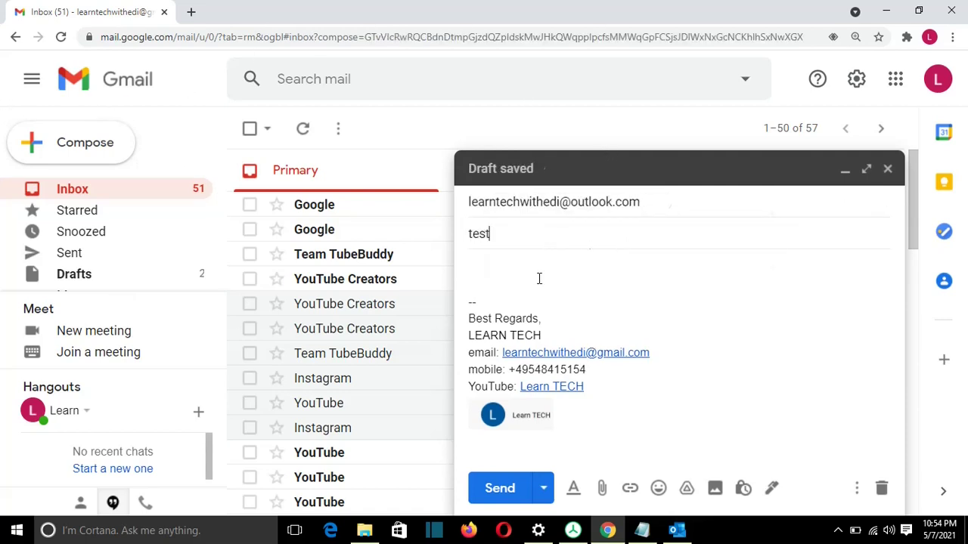
left_click(527, 282)
left_click(494, 488)
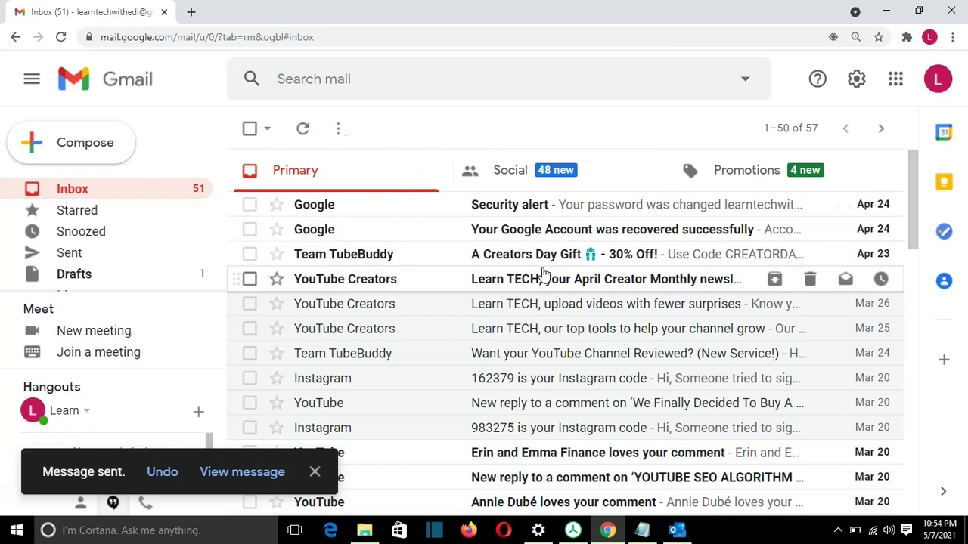
- View the received test message in Outlook and read its automatic reply in Gmail, ending back in Outlook
left_click(676, 530)
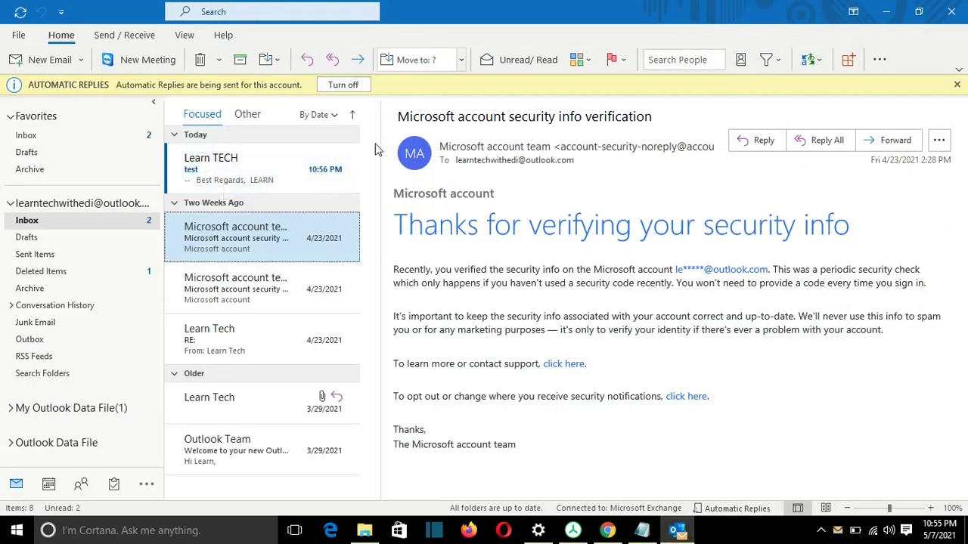
left_click(230, 180)
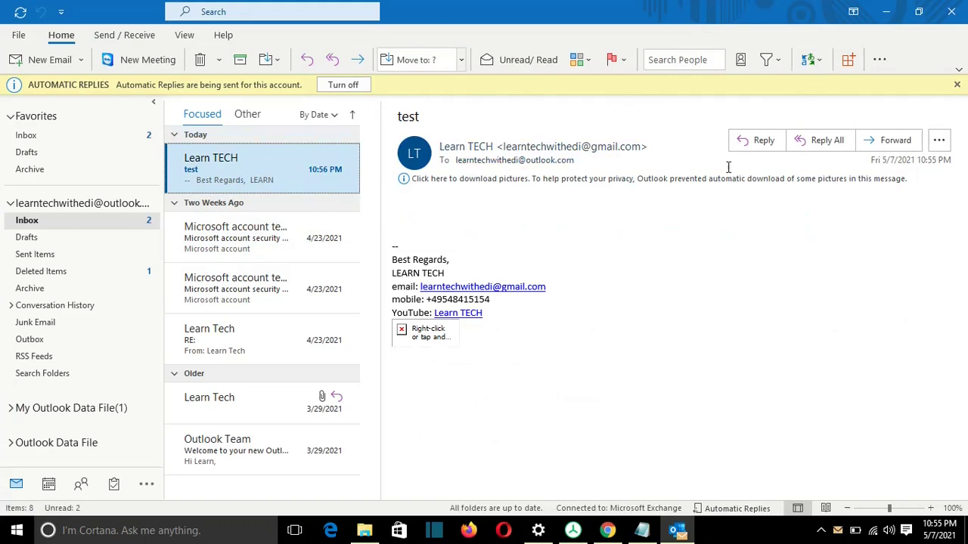
left_click(607, 530)
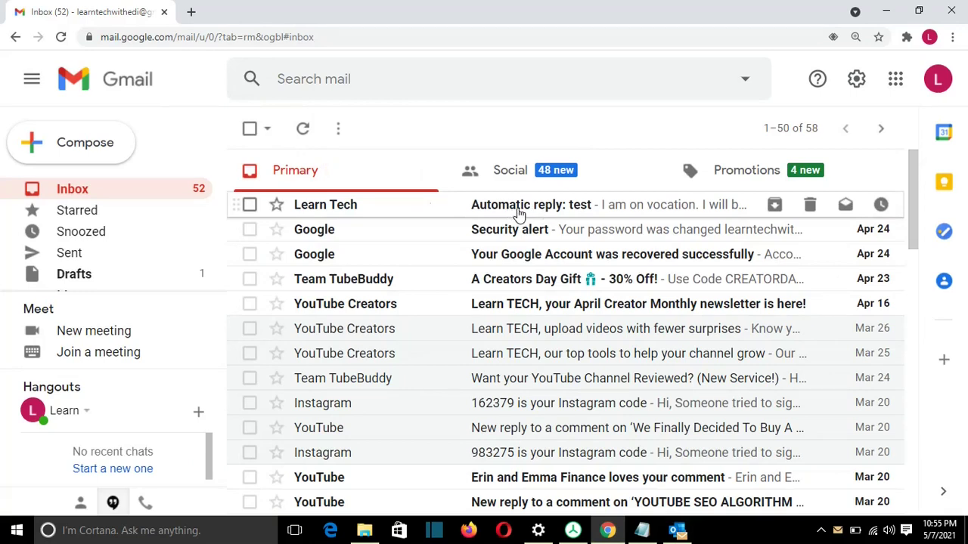
left_click(518, 214)
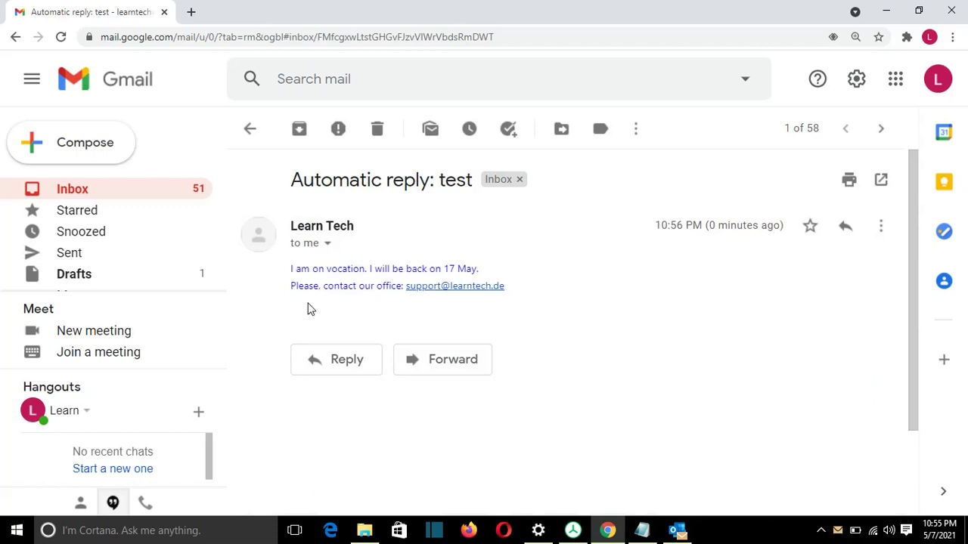
key("alt+Tab")
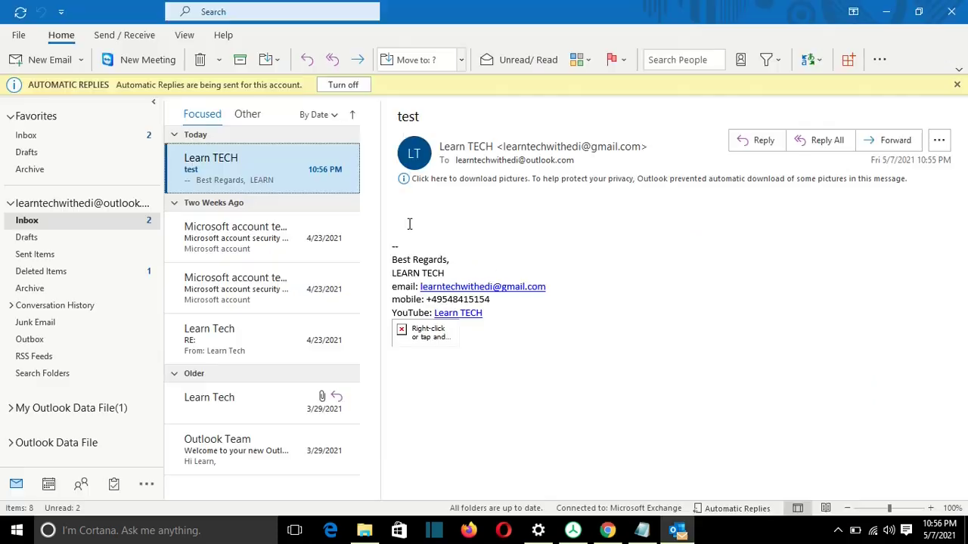